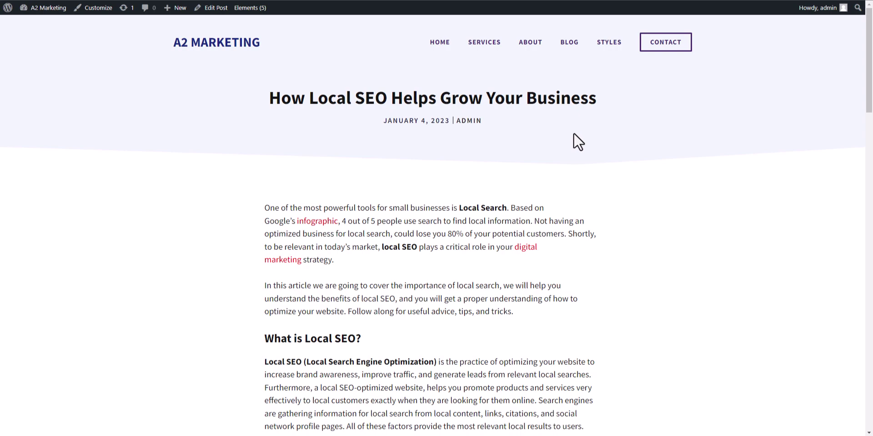
Step: Open the admin's Profile page from the Dashboard and scroll down to the Name fields
mouse_move(45, 8)
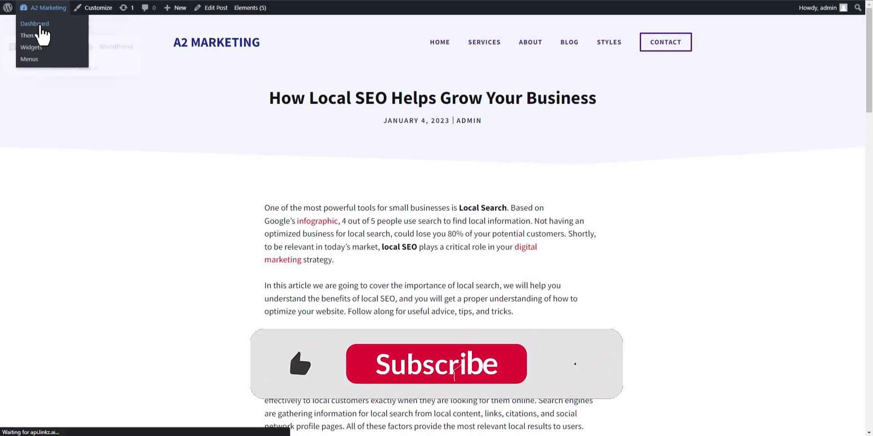
click(40, 25)
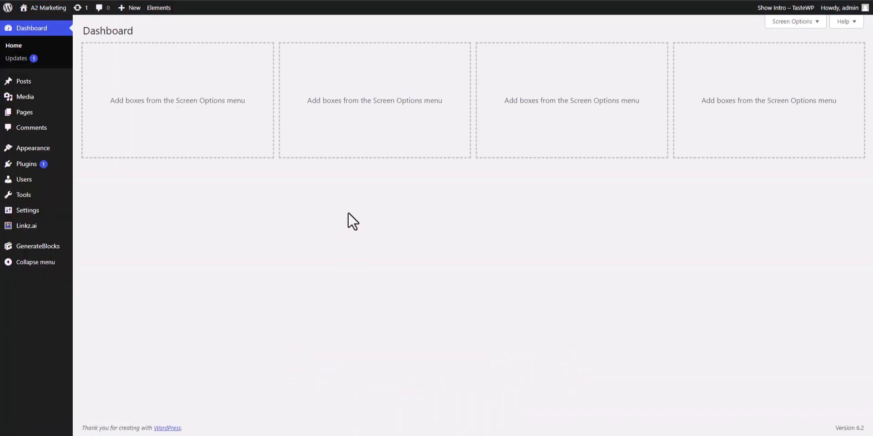
mouse_move(36, 182)
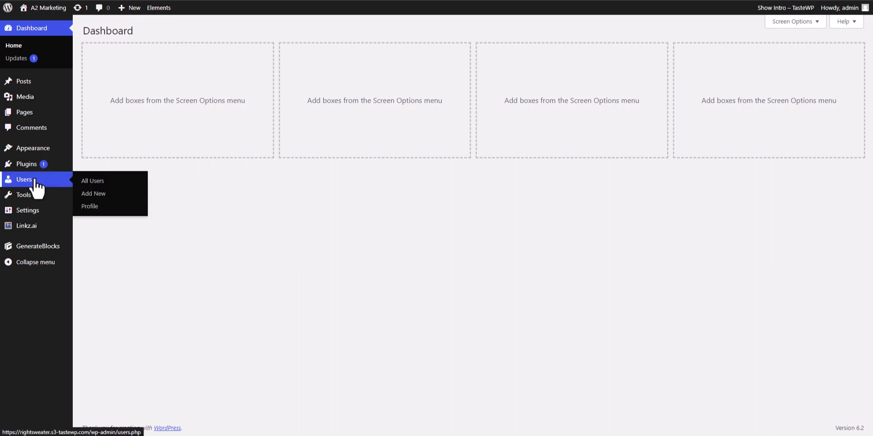
click(91, 207)
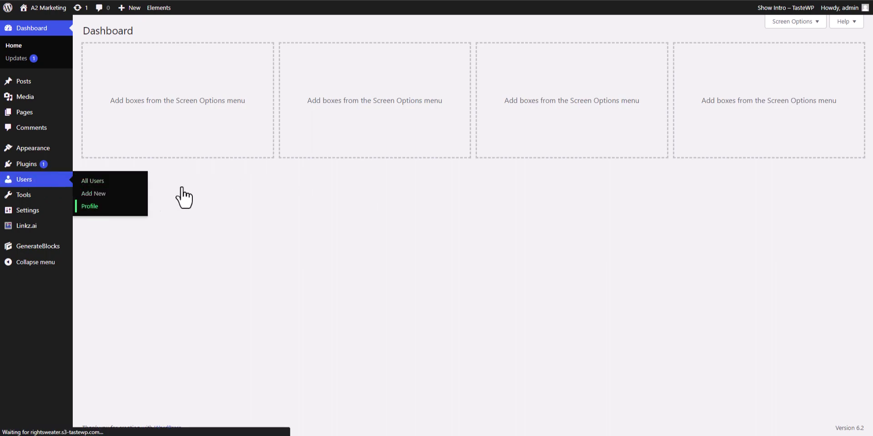
scroll(701, 75, down, 5)
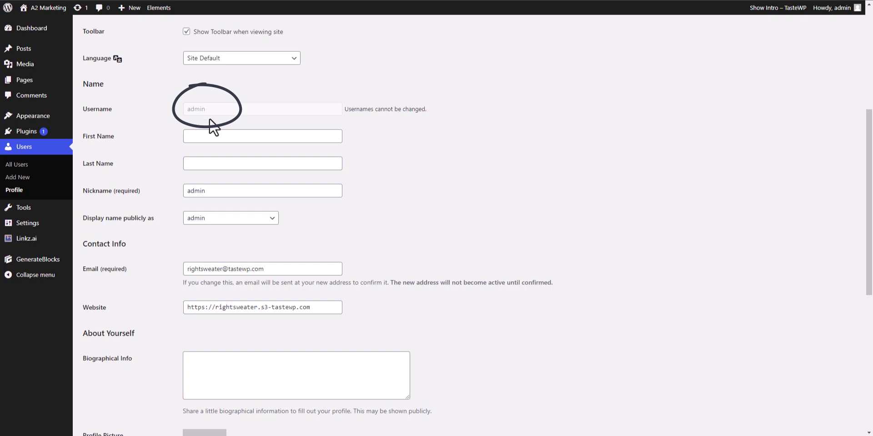
Step: Replace the nickname 'admin' with the new name and choose it under 'Display name publicly as'
double_click(218, 190)
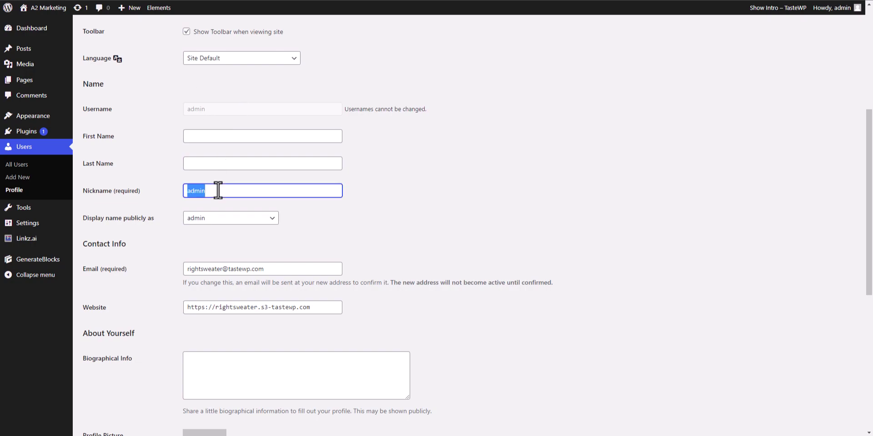
key(BackSpace)
text(Abhishek)
click(350, 211)
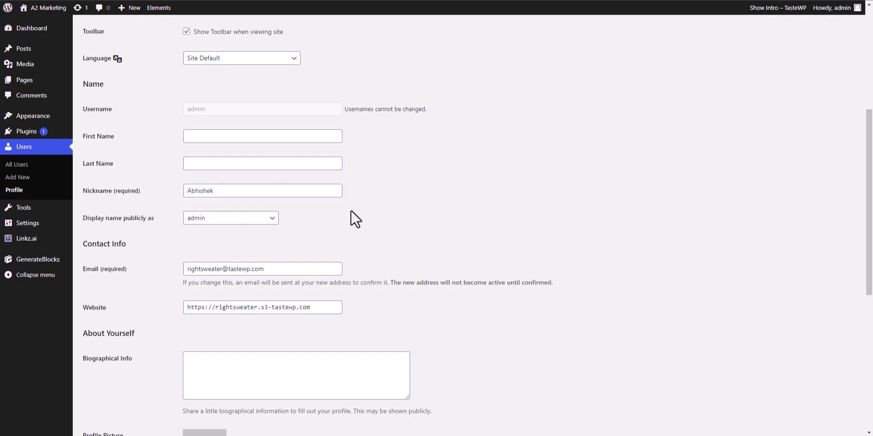
click(245, 219)
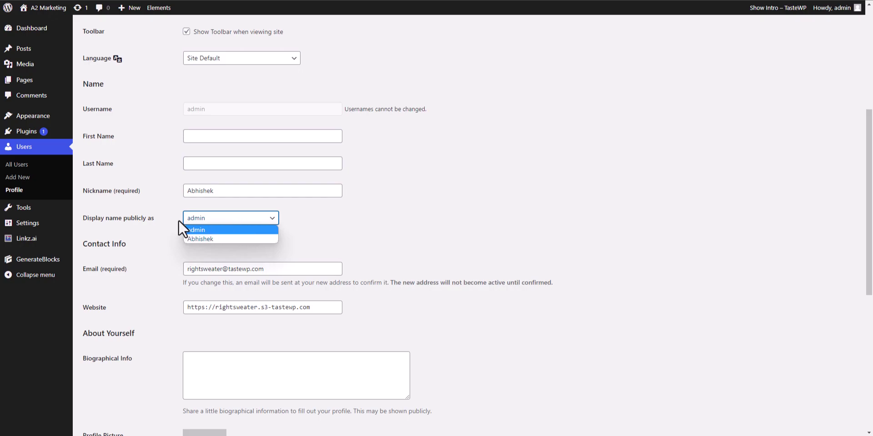
click(199, 237)
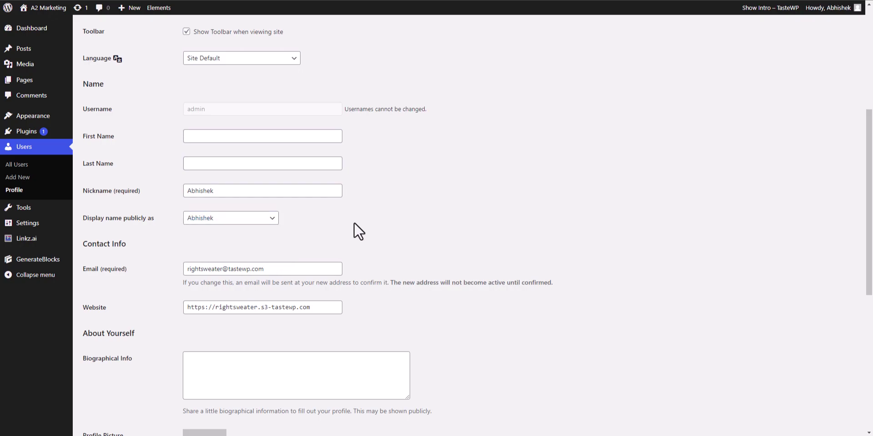
Step: Click Update Profile, then check the 'Profile updated.' notice and the saved name fields
drag(870, 154, 870, 289)
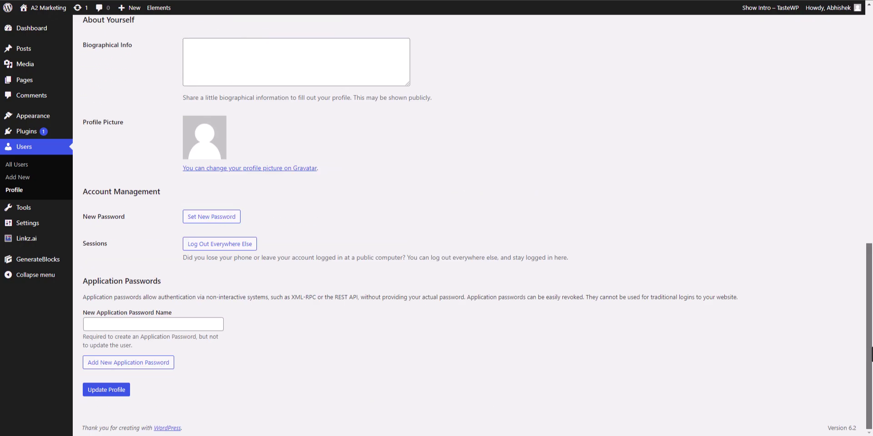
click(107, 389)
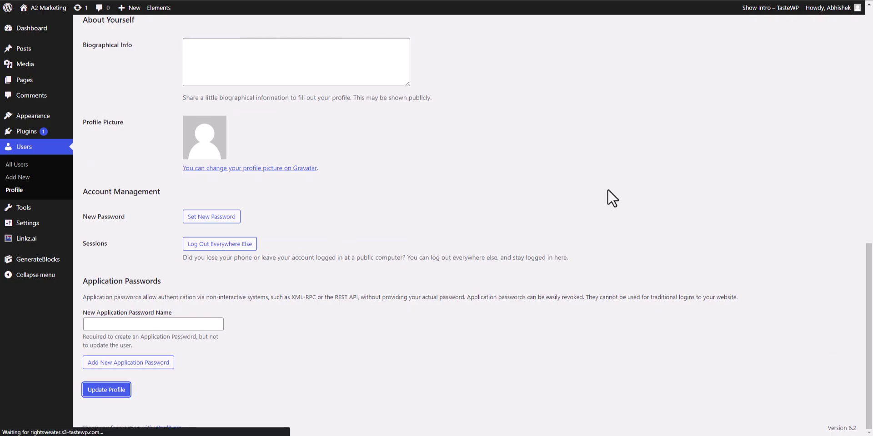
drag(869, 89, 869, 206)
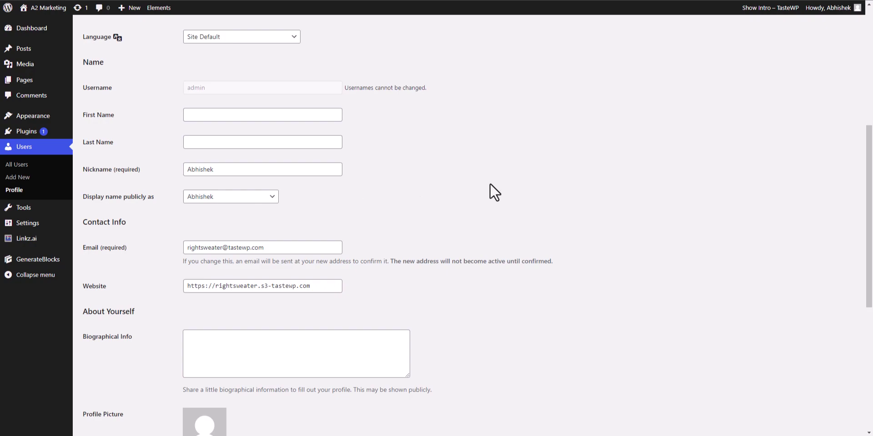
scroll(566, 206, up, 3)
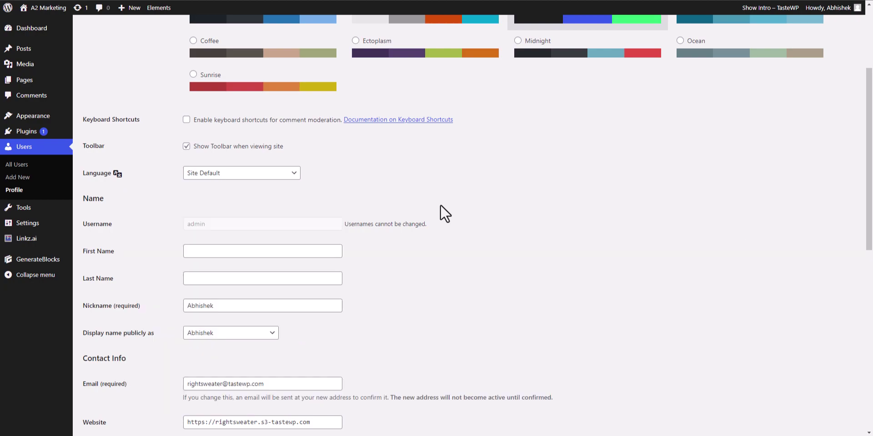
scroll(445, 209, up, 3)
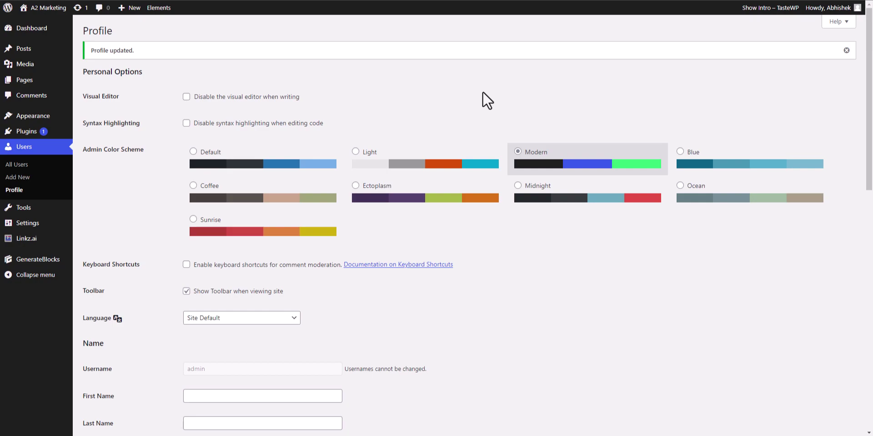
Step: Open Add New User and enter the new user's username and e-mail address
click(27, 167)
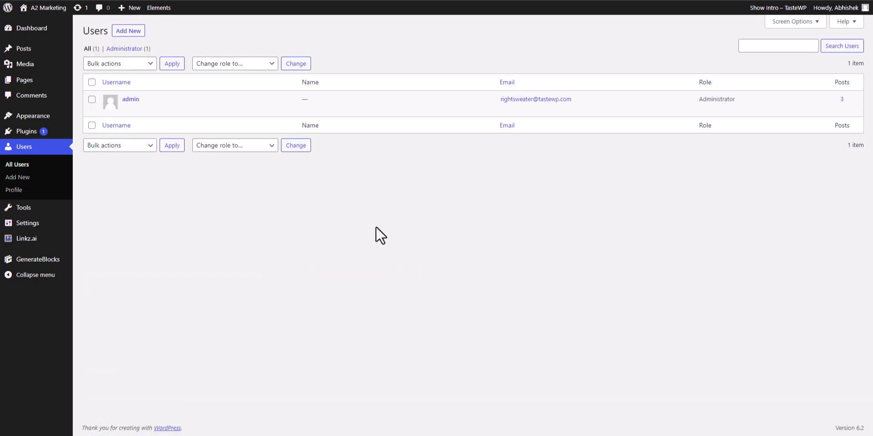
click(136, 32)
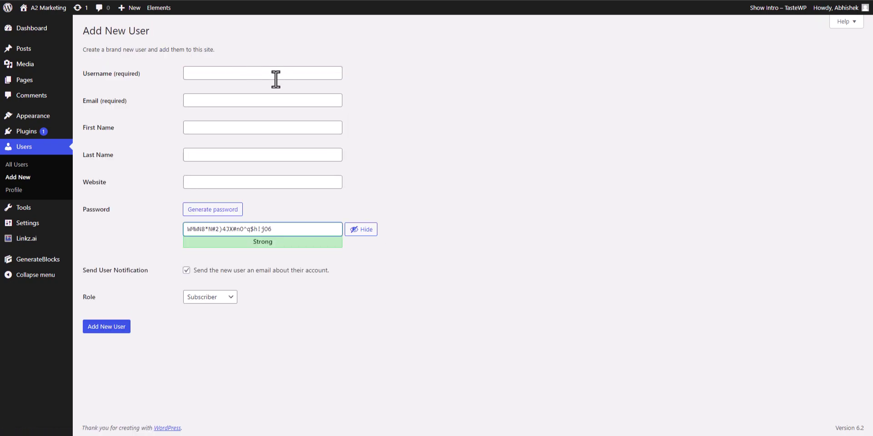
click(266, 77)
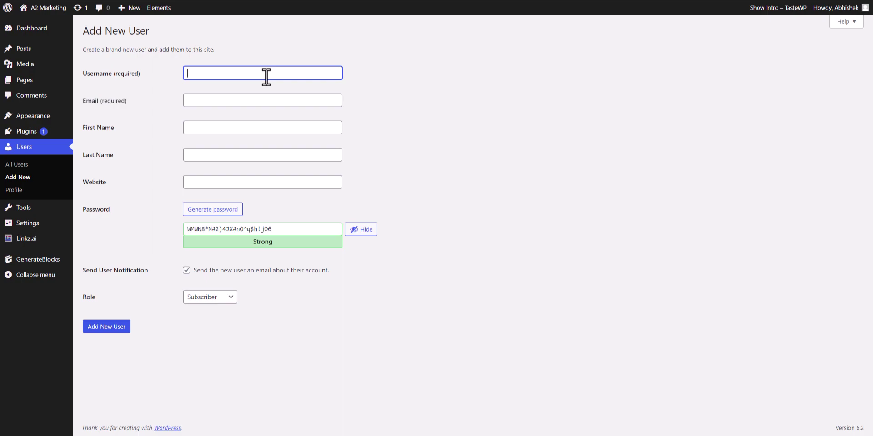
text(Rohit)
click(249, 100)
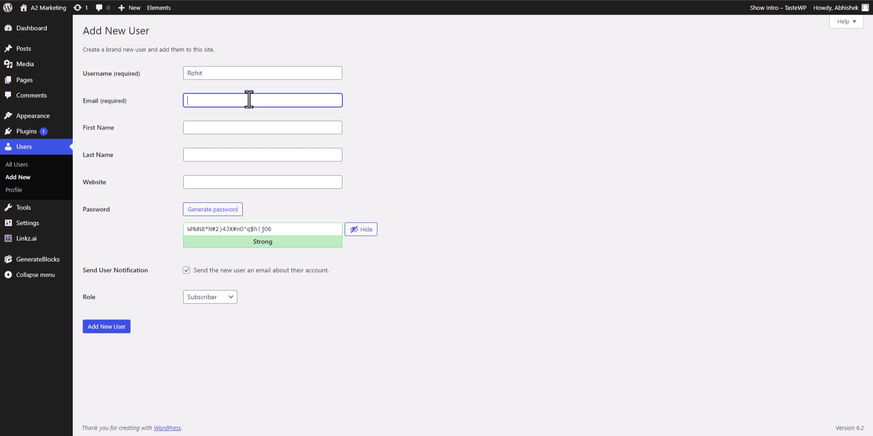
Step: Enter the first name, generate a strong password, set the role to Author, and create the user
click(236, 129)
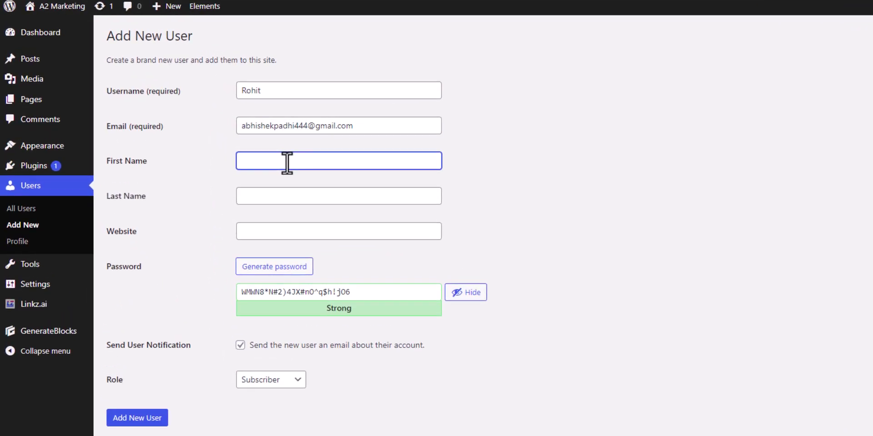
text(Rohit)
click(262, 234)
click(289, 196)
click(553, 217)
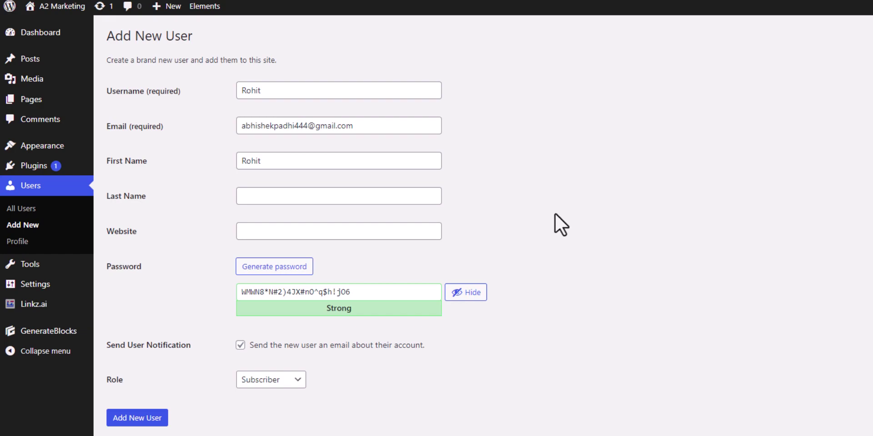
click(278, 383)
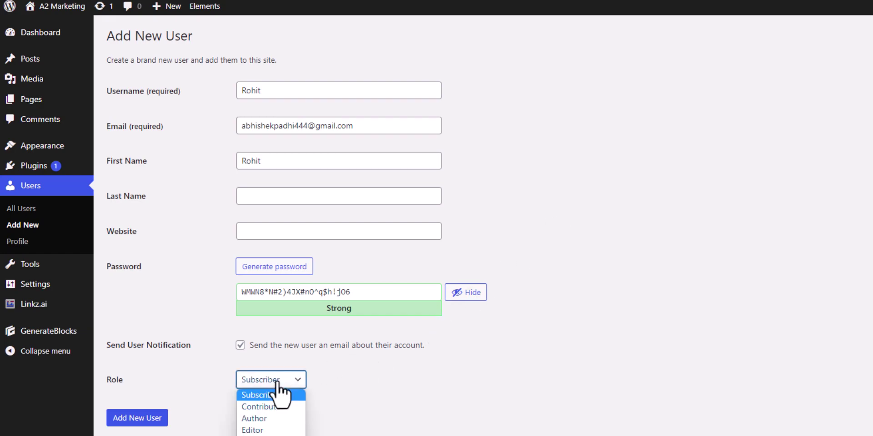
click(274, 418)
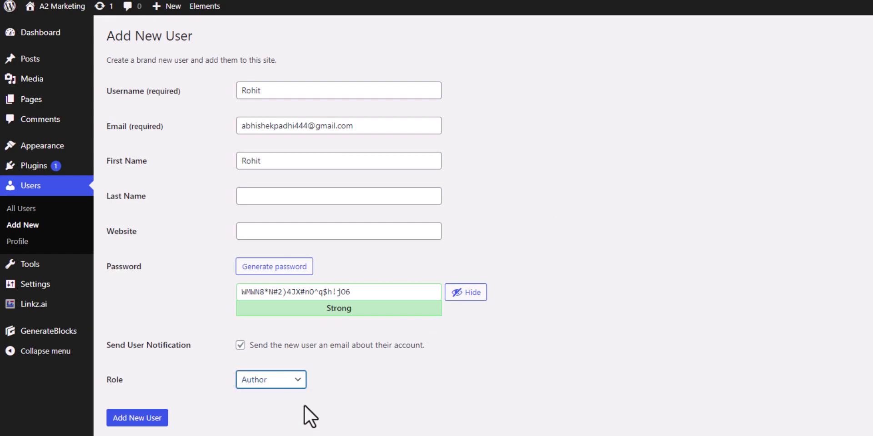
click(139, 424)
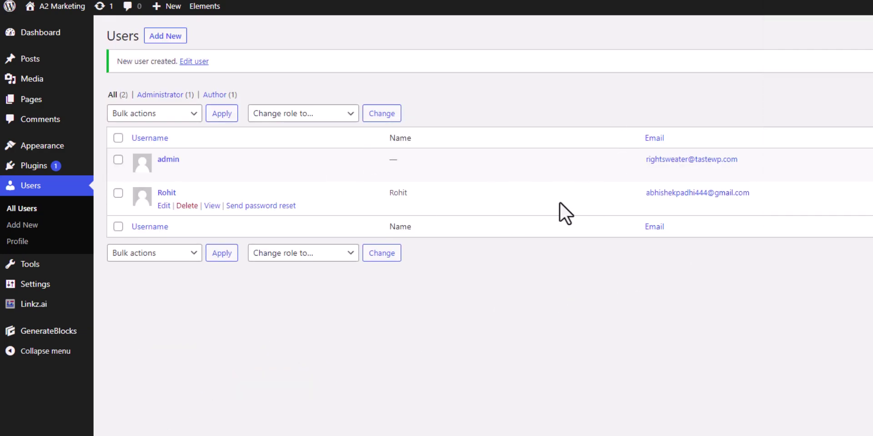
Step: Confirm the new Author user in the Users list, then open the Posts list
mouse_move(538, 211)
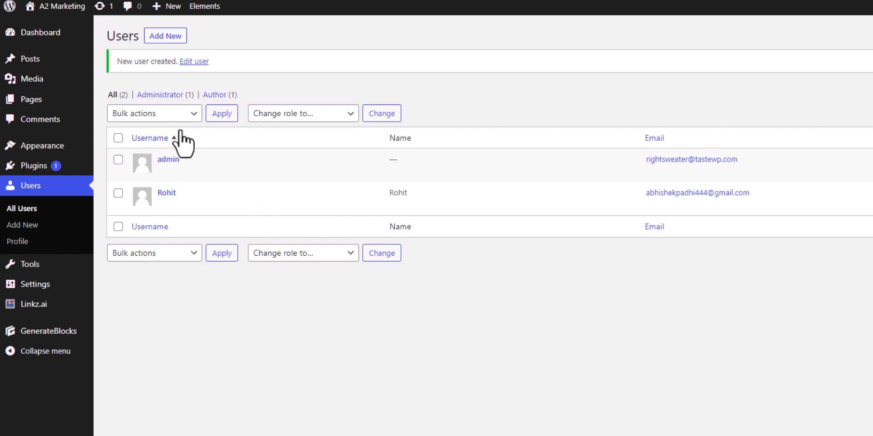
click(44, 66)
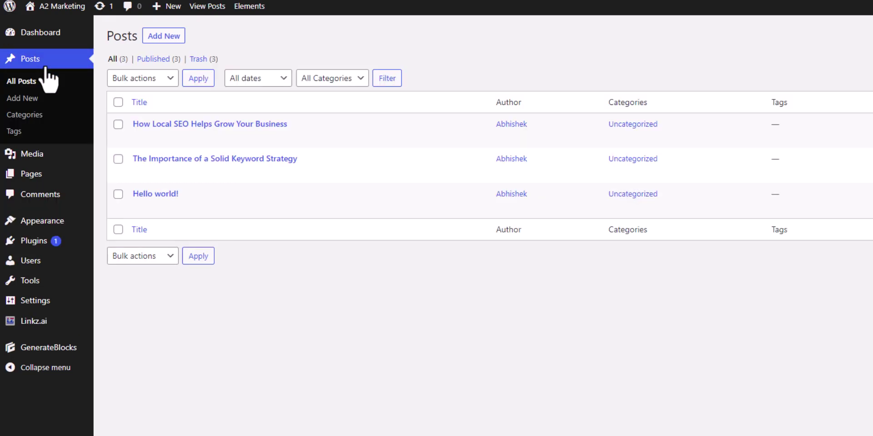
Step: Quick Edit 'How Local SEO Helps Grow Your Business' and change its author to the new user
mouse_move(224, 140)
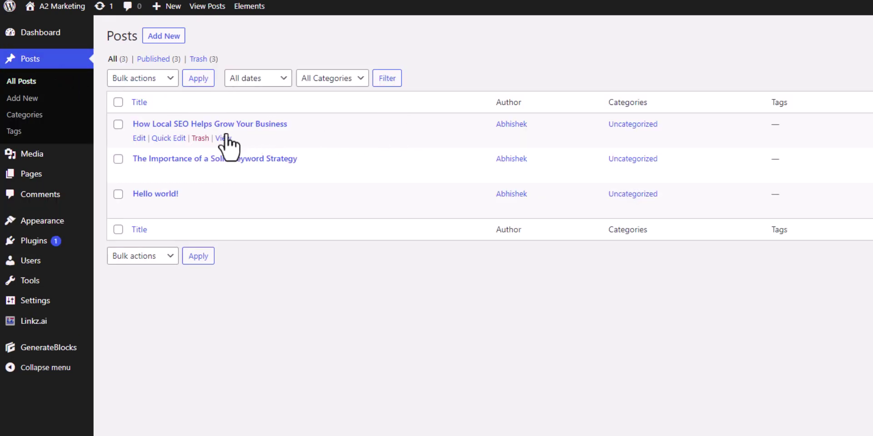
click(160, 138)
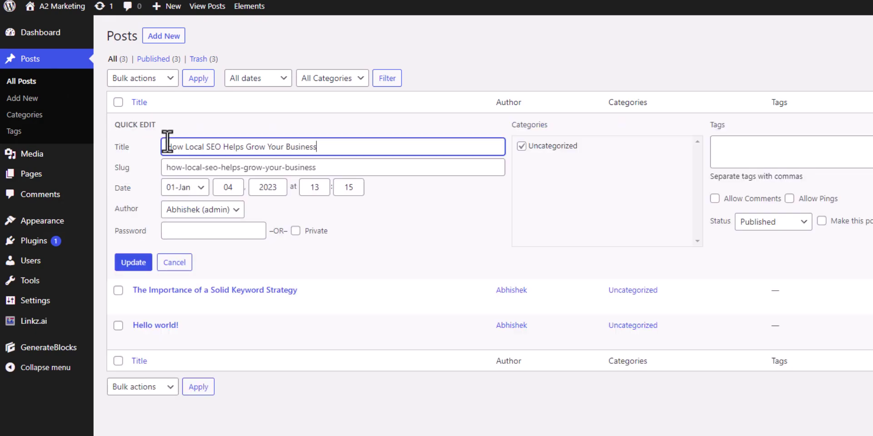
click(205, 210)
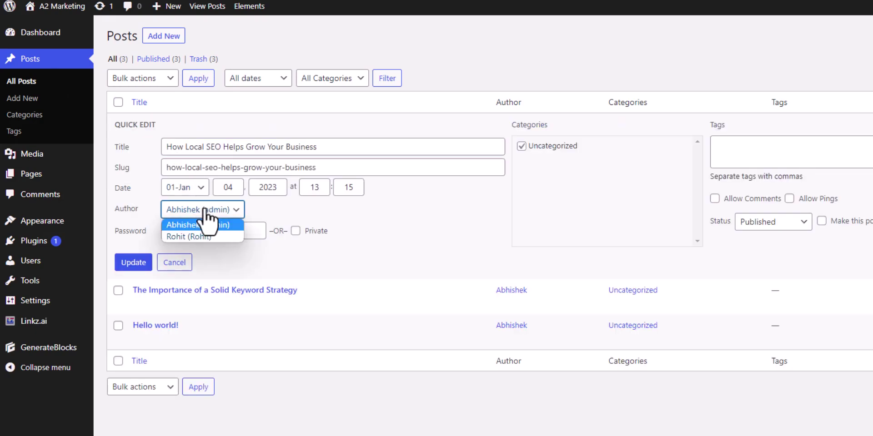
click(196, 233)
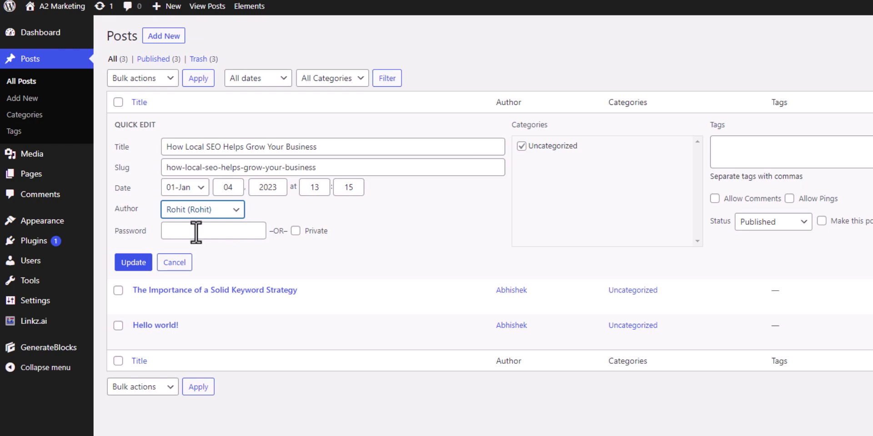
click(141, 263)
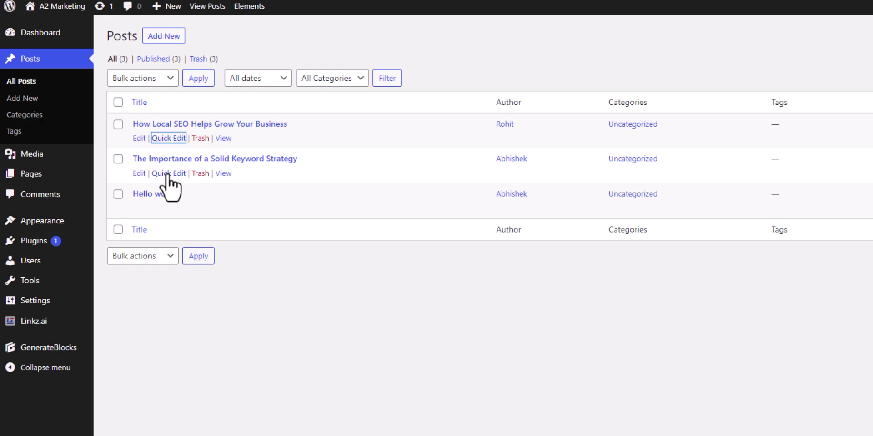
Step: Change the author of 'The Importance of a Solid Keyword Strategy' to the new user and view it live
click(138, 173)
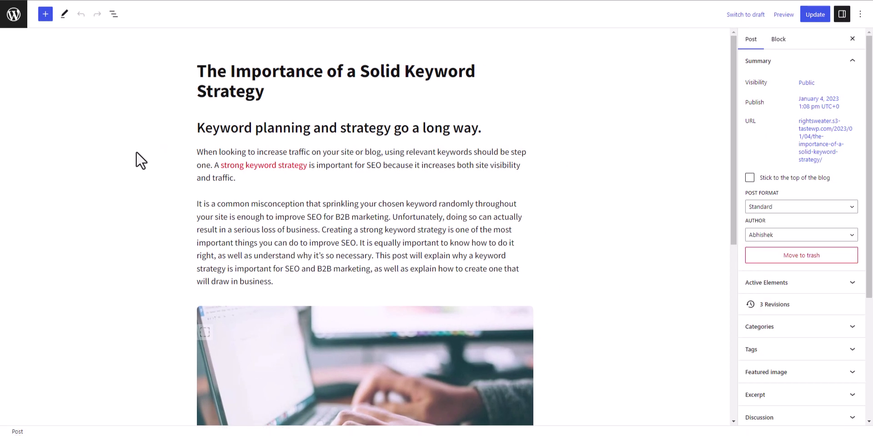
click(789, 237)
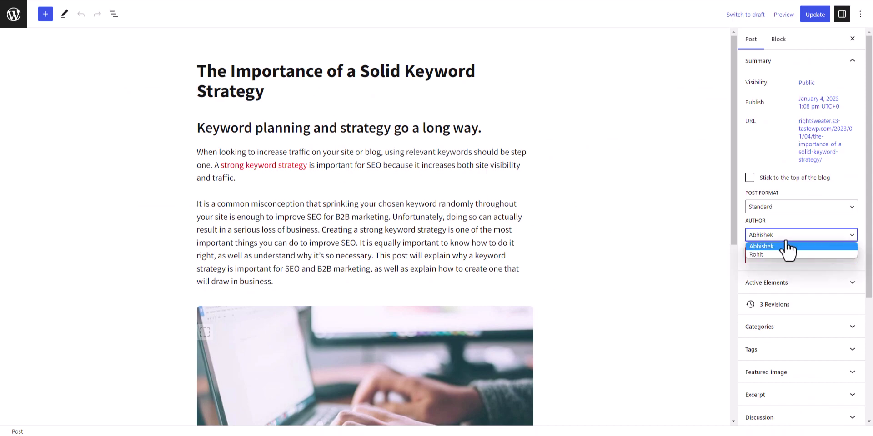
click(779, 255)
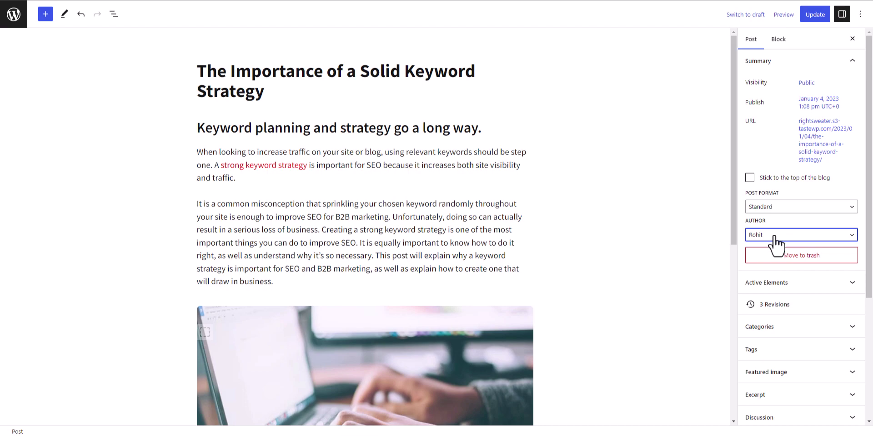
click(814, 15)
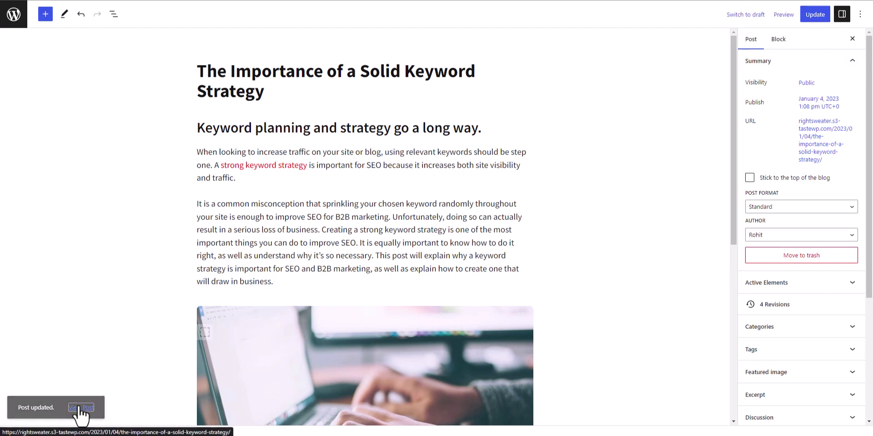
click(80, 408)
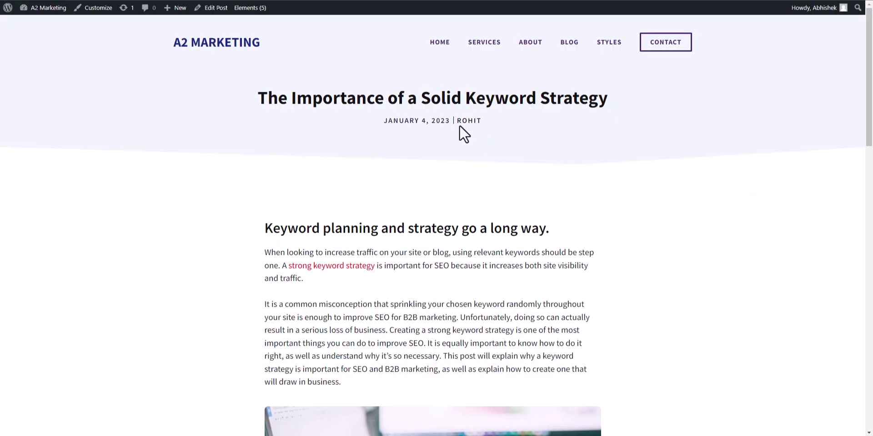
Step: Check the new author's post archive and the live Hello world! post, then return to the posts list
drag(459, 124, 468, 123)
click(469, 122)
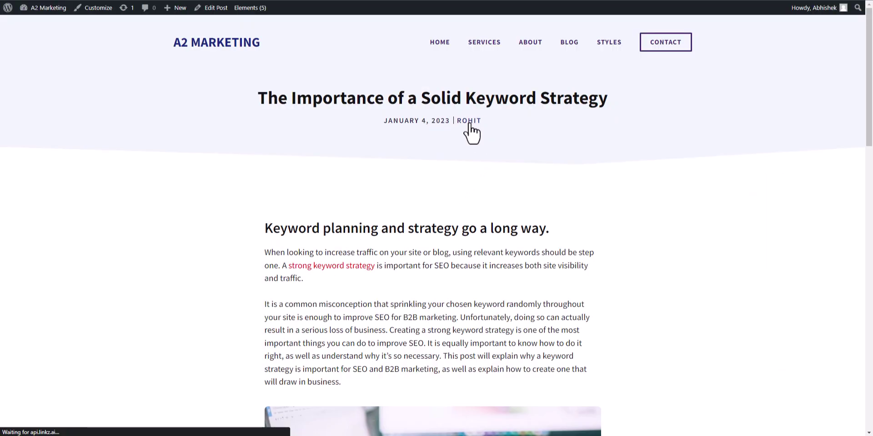
click(403, 185)
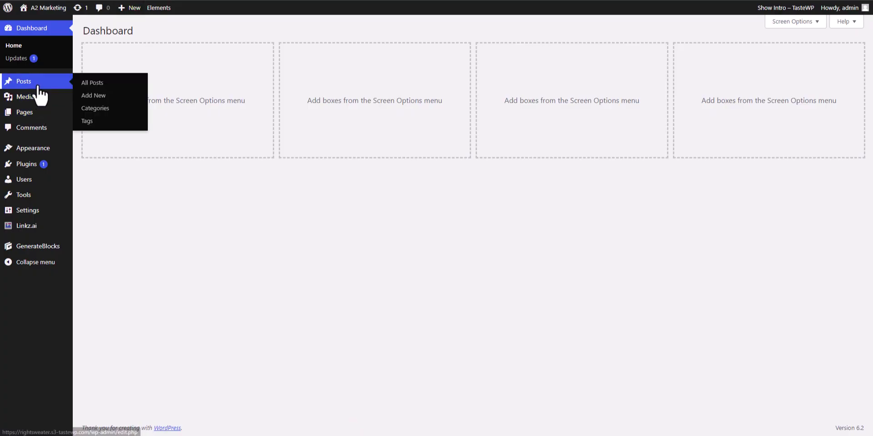
click(36, 83)
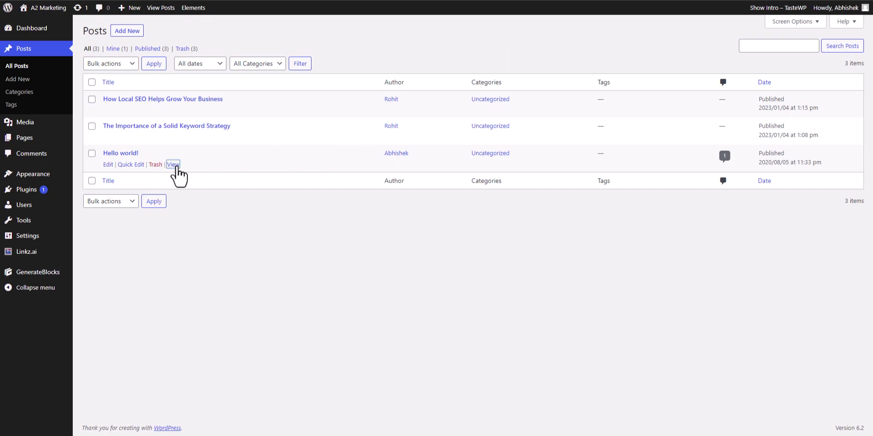
click(174, 164)
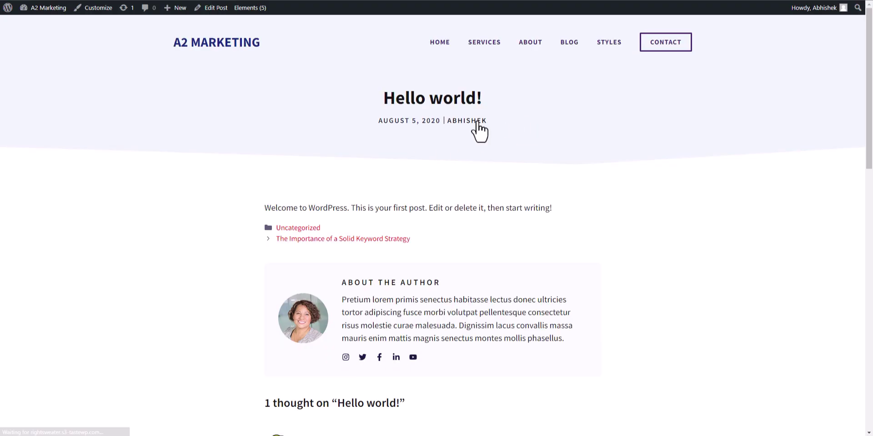
mouse_move(468, 123)
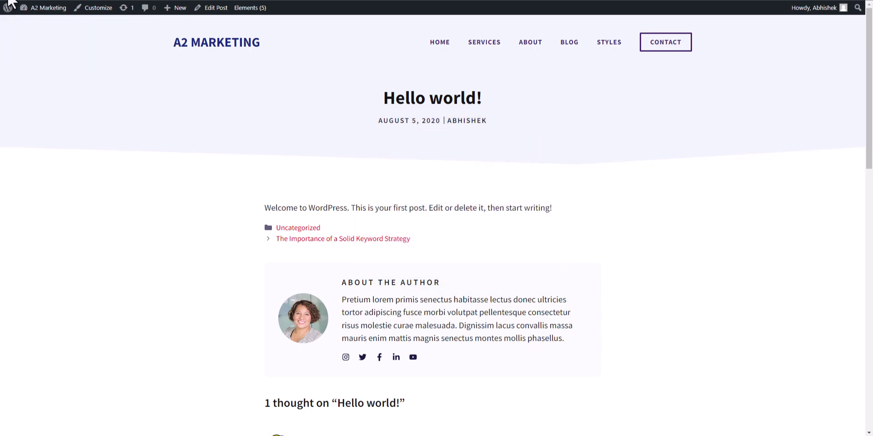
key(alt+Left)
Step: Quick Edit Hello world! to change its author to the new user, then view the live post
click(131, 165)
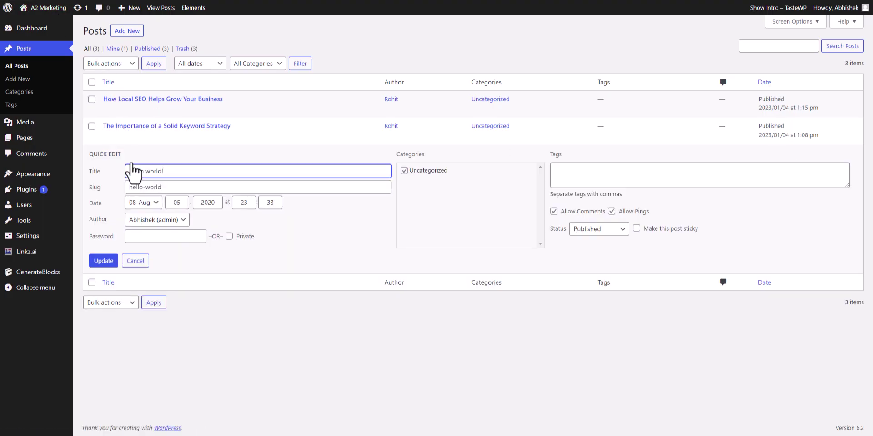
click(166, 220)
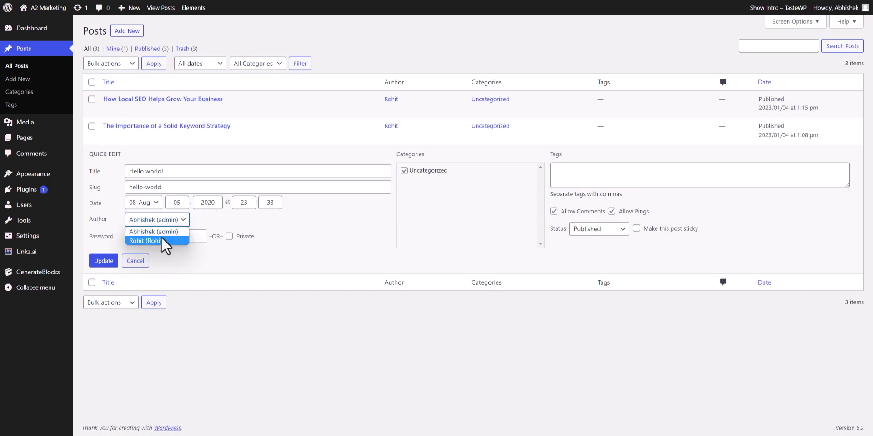
click(165, 241)
click(103, 262)
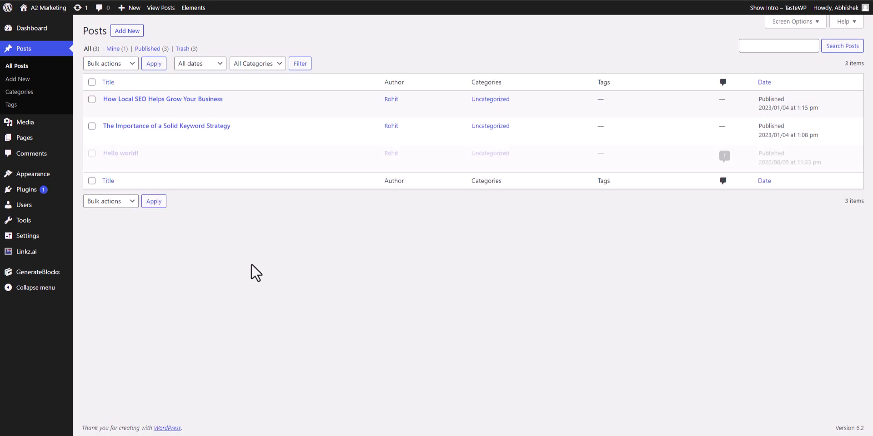
click(174, 165)
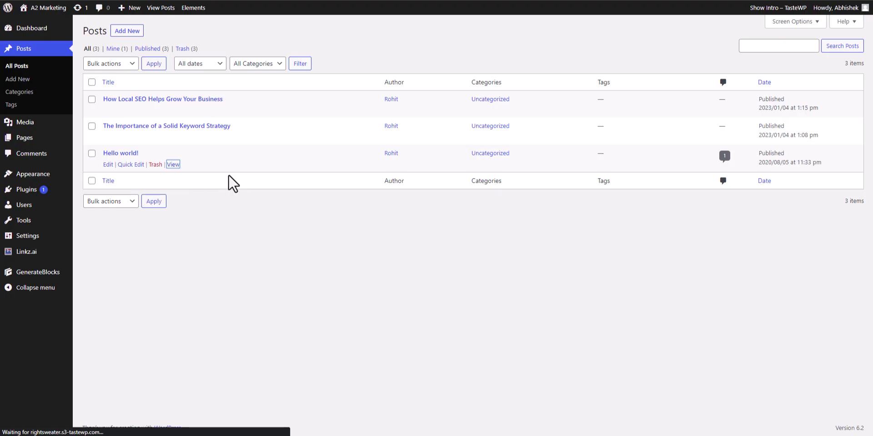